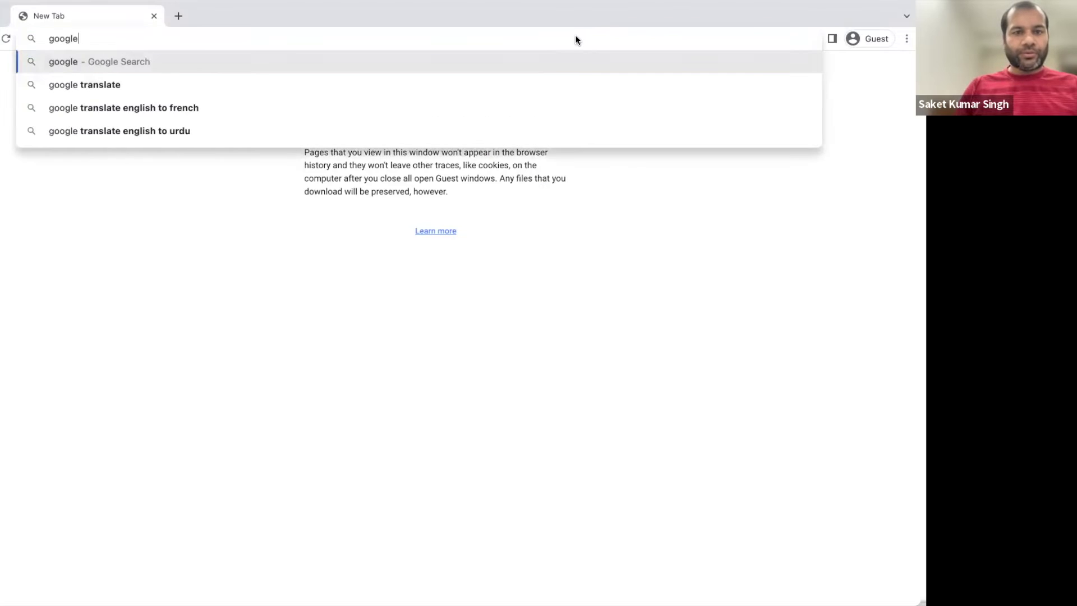
pyautogui.write('.com')
# Search Google for 'google search console' from the Chrome home page
pyautogui.press('Return')
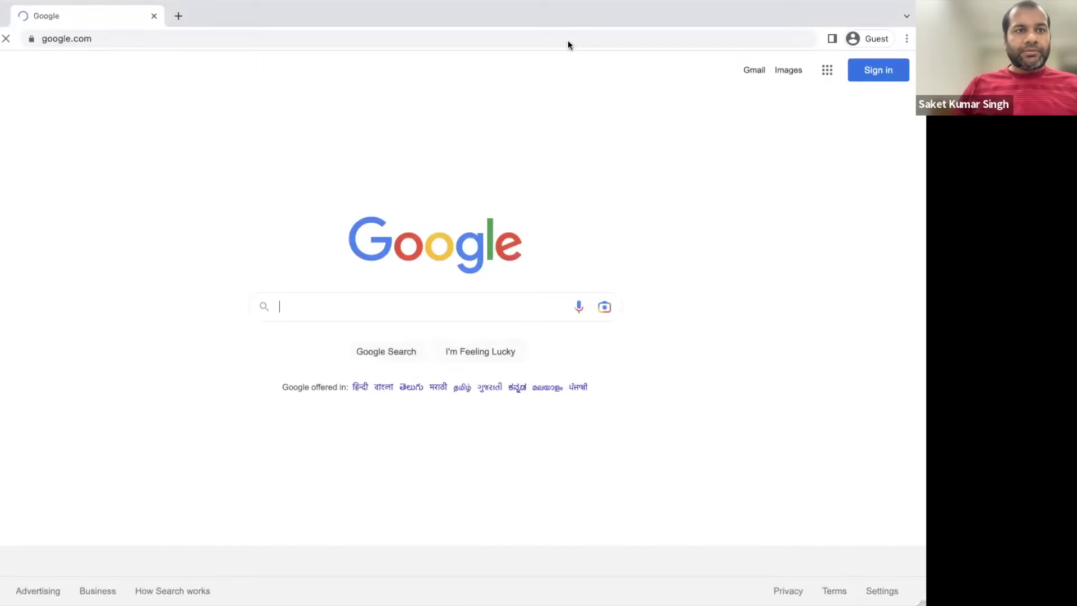
pyautogui.click(379, 309)
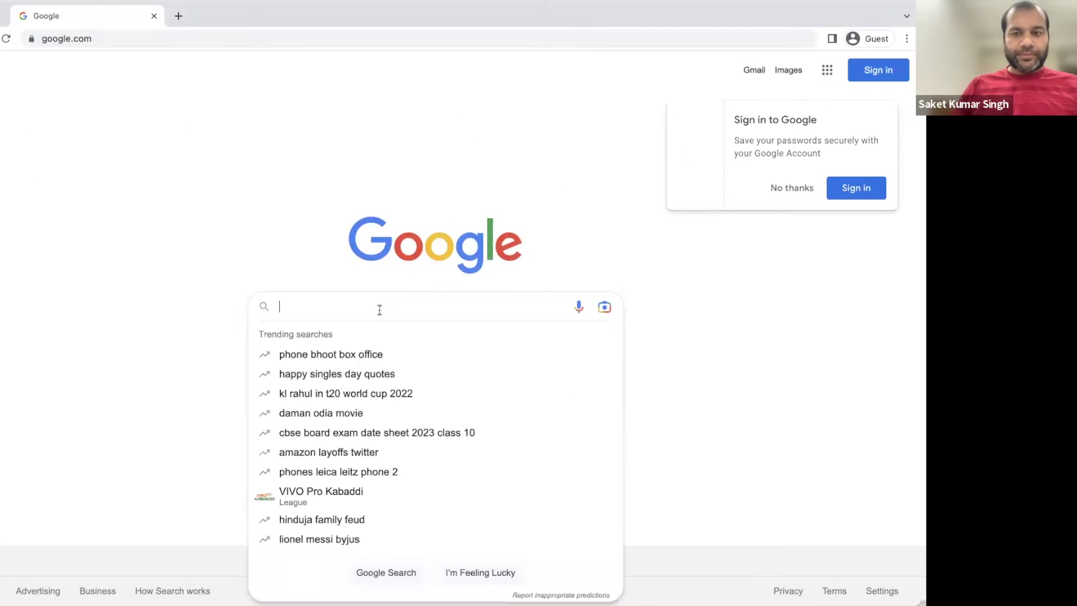
pyautogui.write('google sea')
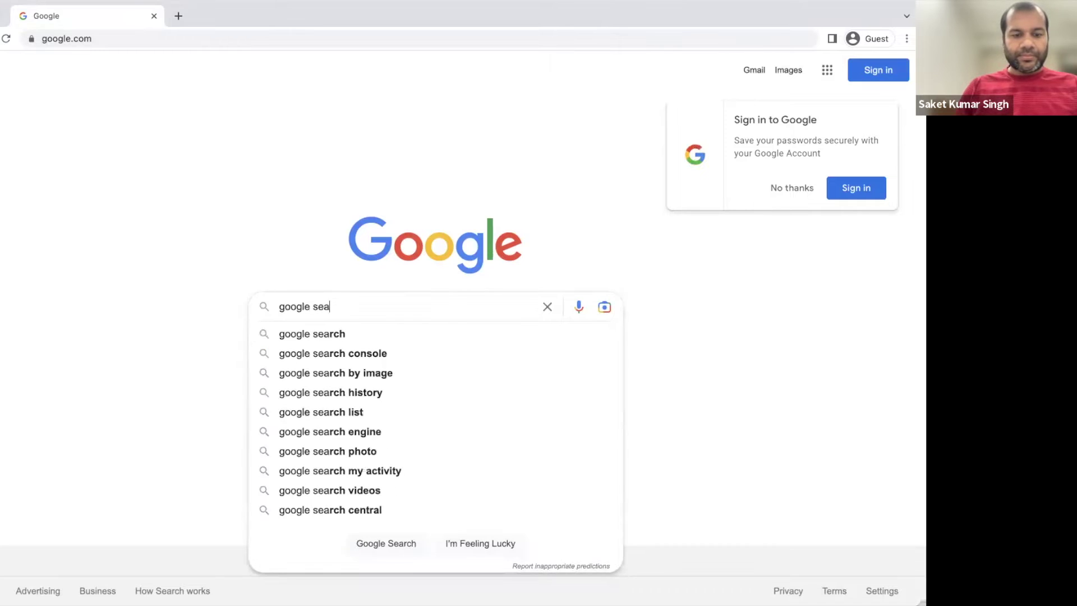
pyautogui.write('rch console')
pyautogui.press('Return')
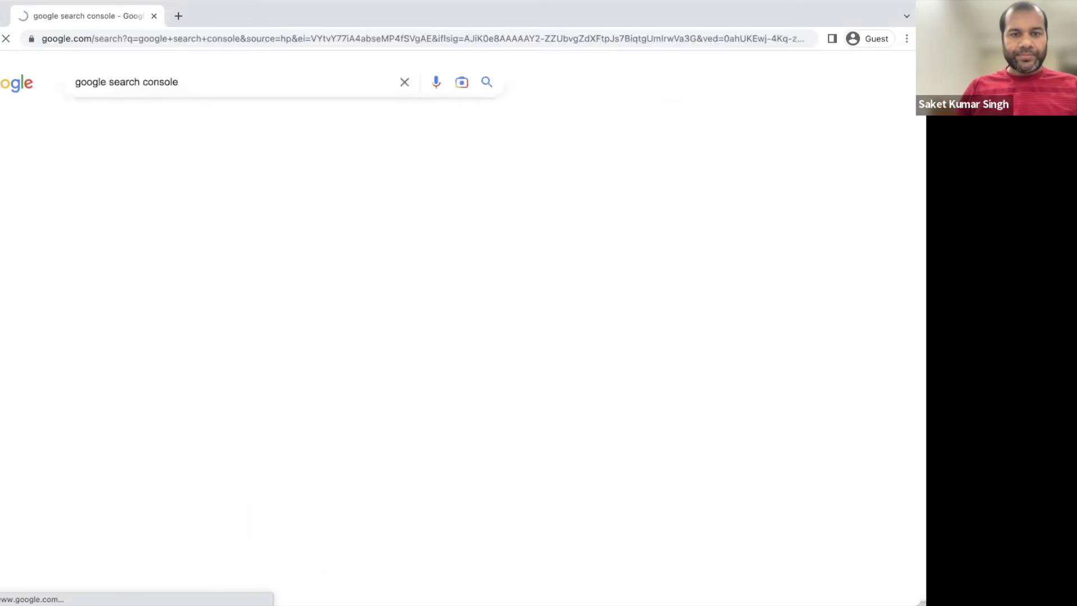
# Enter Search Console via 'Start now' and reach the sunix.in Overview dashboard
pyautogui.click(132, 193)
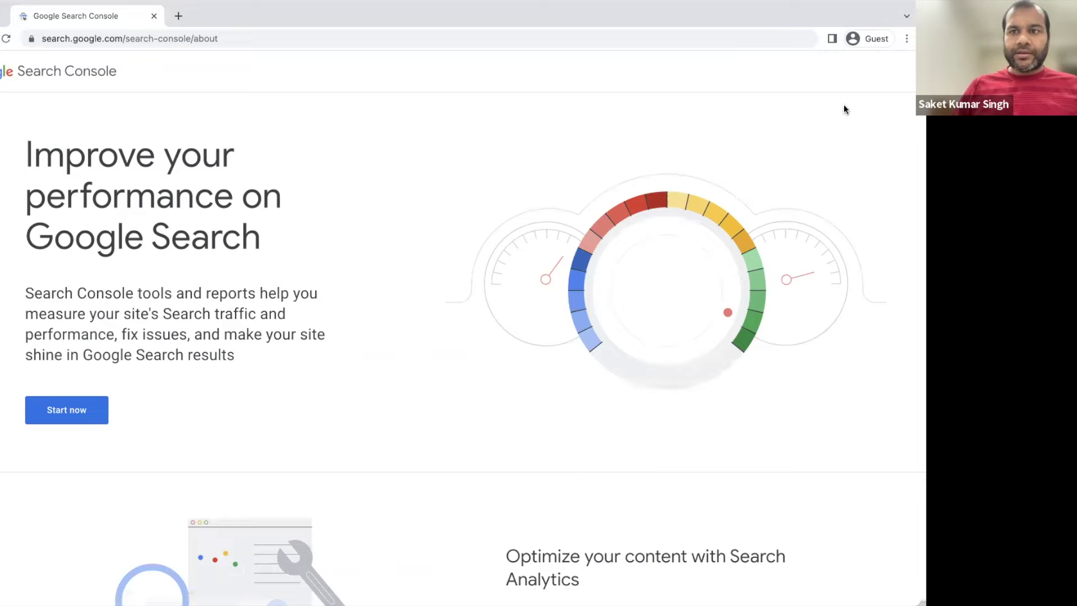
pyautogui.click(59, 411)
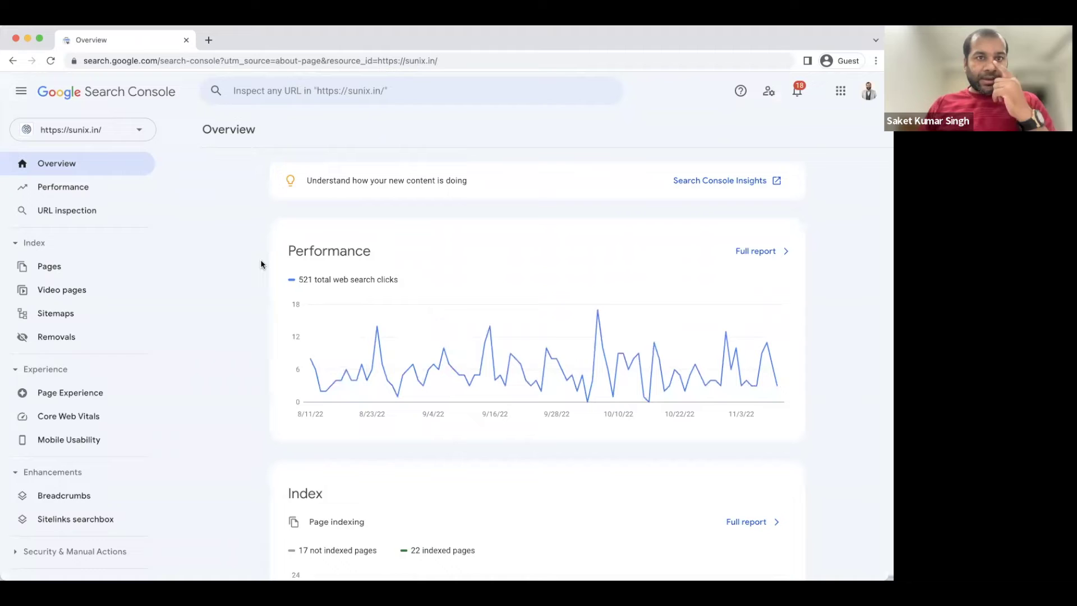
pyautogui.scroll(-4, 121, 388)
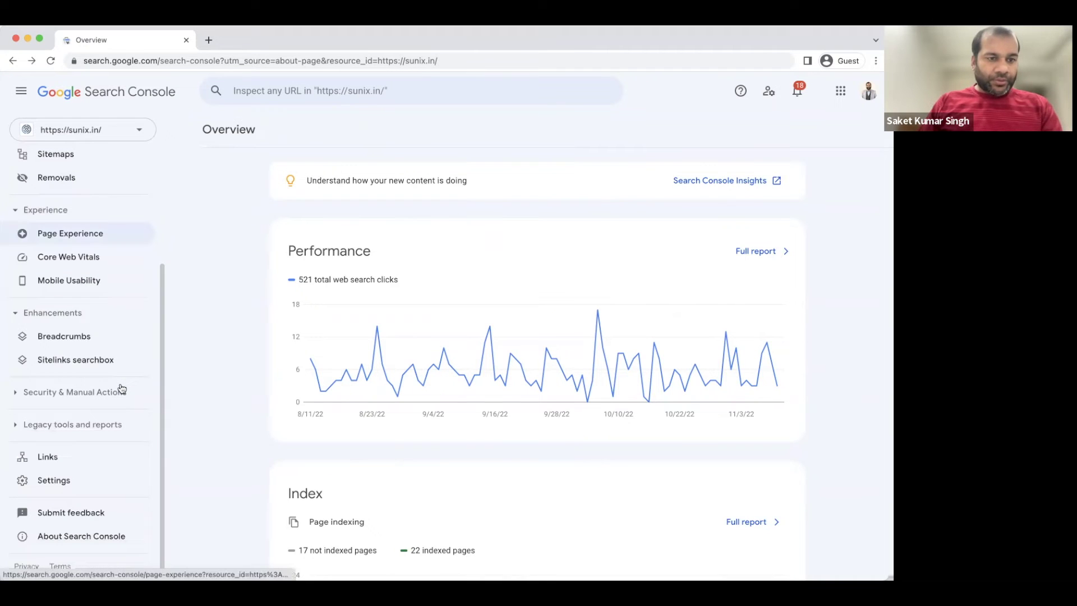
# Go through Settings to the Users and permissions page for sunix.in
pyautogui.click(48, 483)
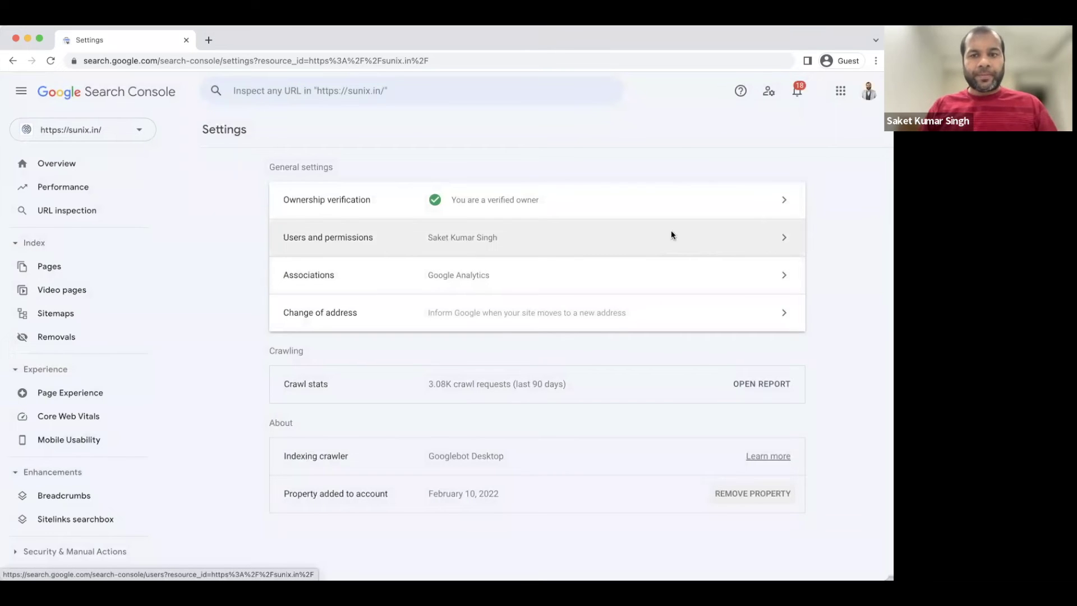
pyautogui.click(617, 236)
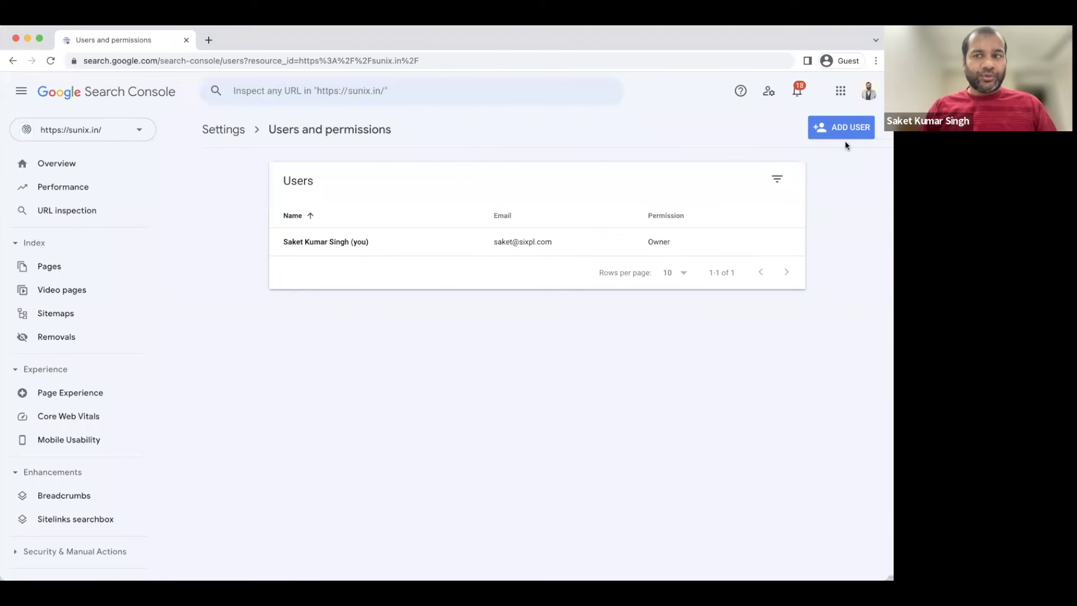
pyautogui.click(838, 128)
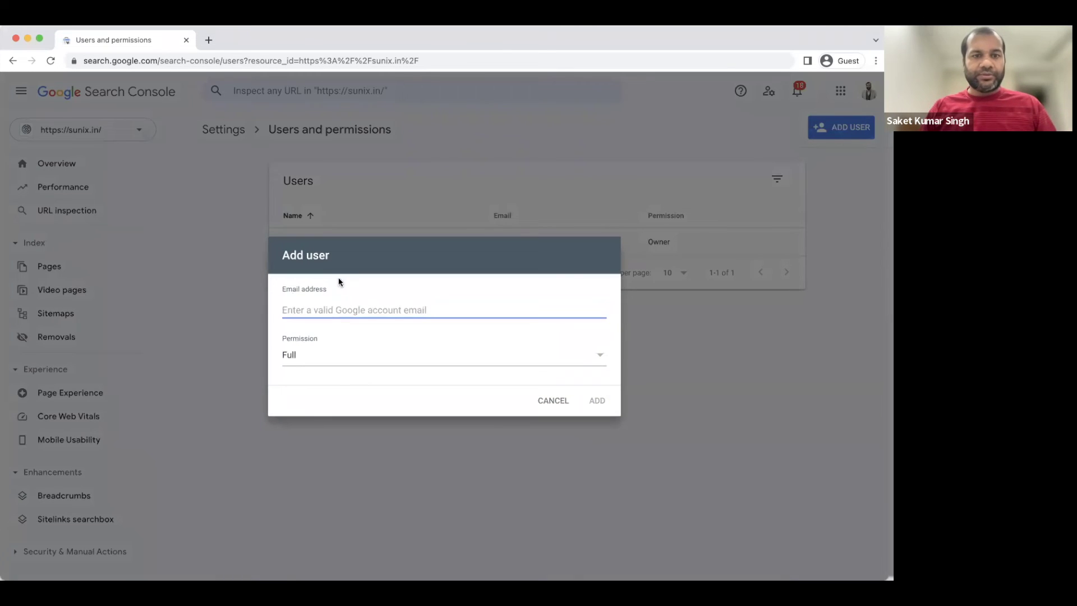
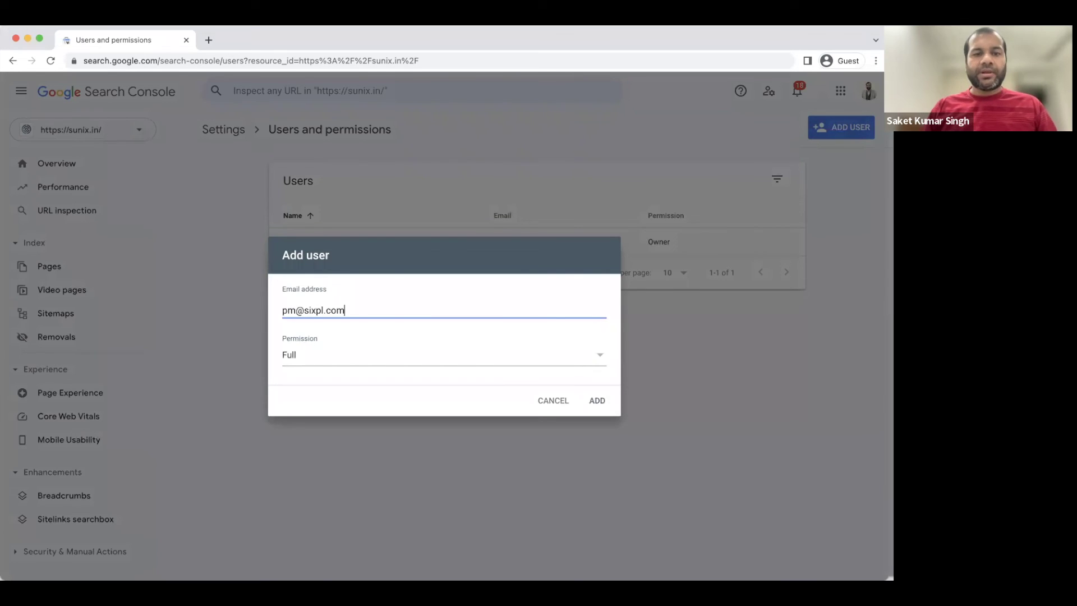
pyautogui.click(506, 354)
pyautogui.click(336, 370)
pyautogui.click(597, 401)
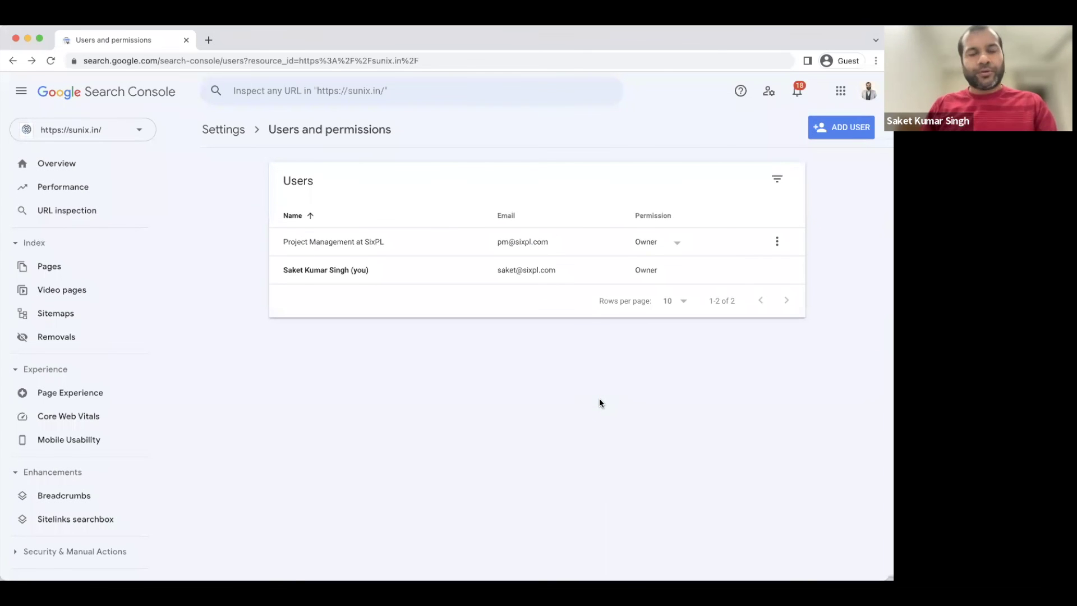
pyautogui.click(96, 173)
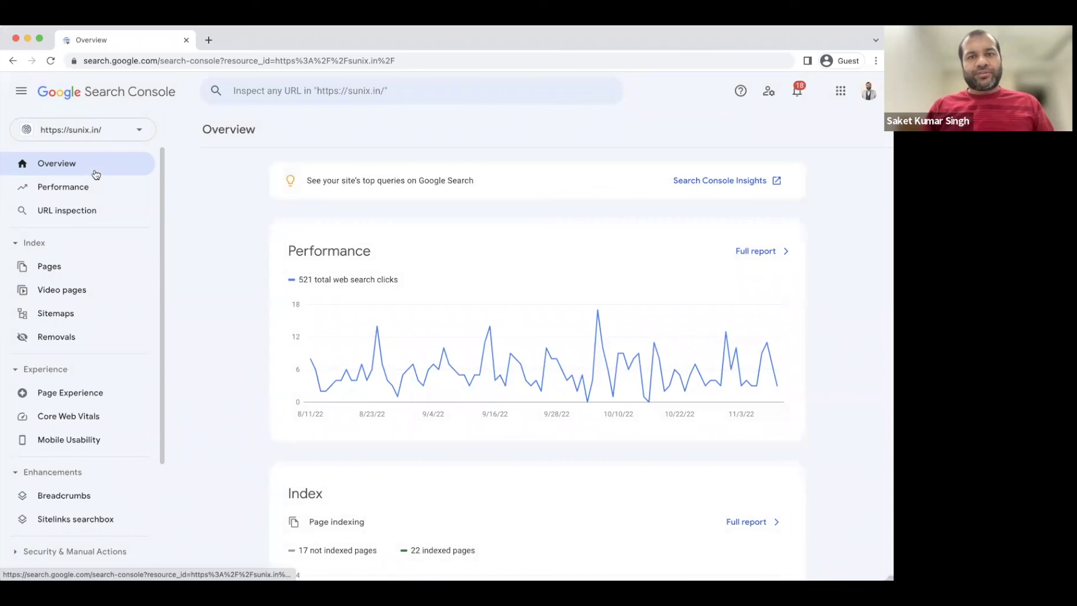